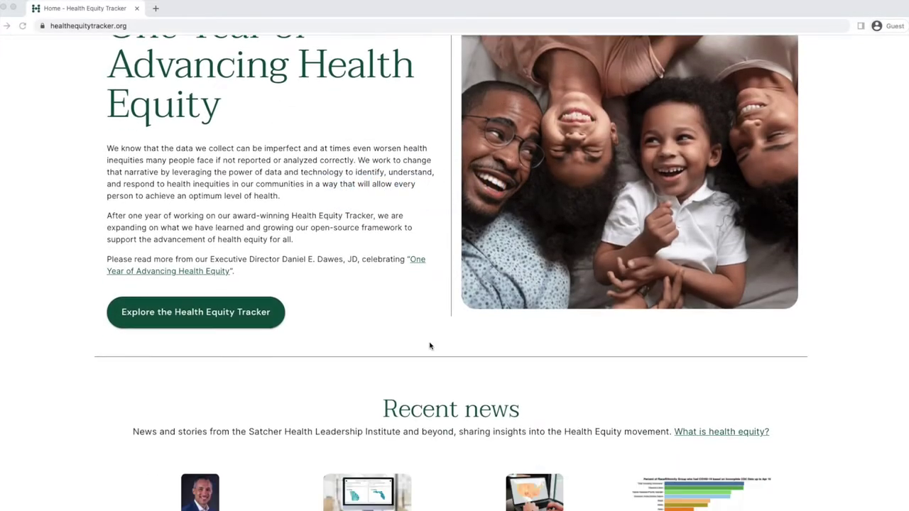
- Browse down the Health Equity Tracker home page and back up
{"action": "scroll", "coordinate": [426, 341], "scroll_direction": "down", "scroll_amount": 2}
{"action": "scroll", "coordinate": [430, 341], "scroll_direction": "down", "scroll_amount": 10}
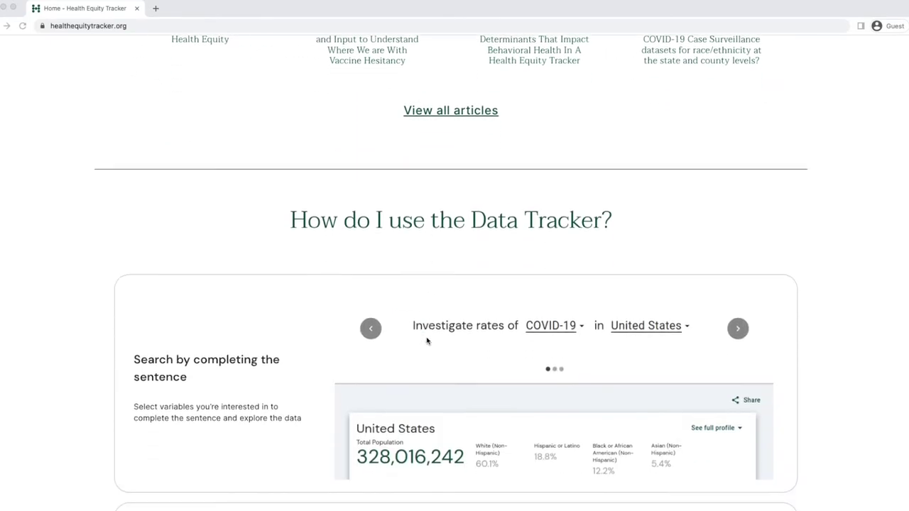
{"action": "scroll", "coordinate": [433, 339], "scroll_direction": "down", "scroll_amount": 10}
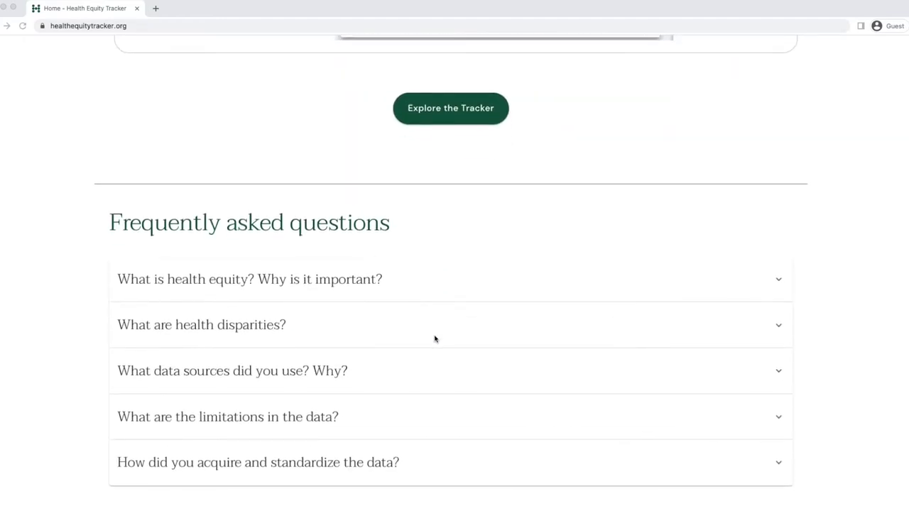
{"action": "scroll", "coordinate": [426, 328], "scroll_direction": "down", "scroll_amount": 3}
{"action": "scroll", "coordinate": [427, 327], "scroll_direction": "down", "scroll_amount": 5}
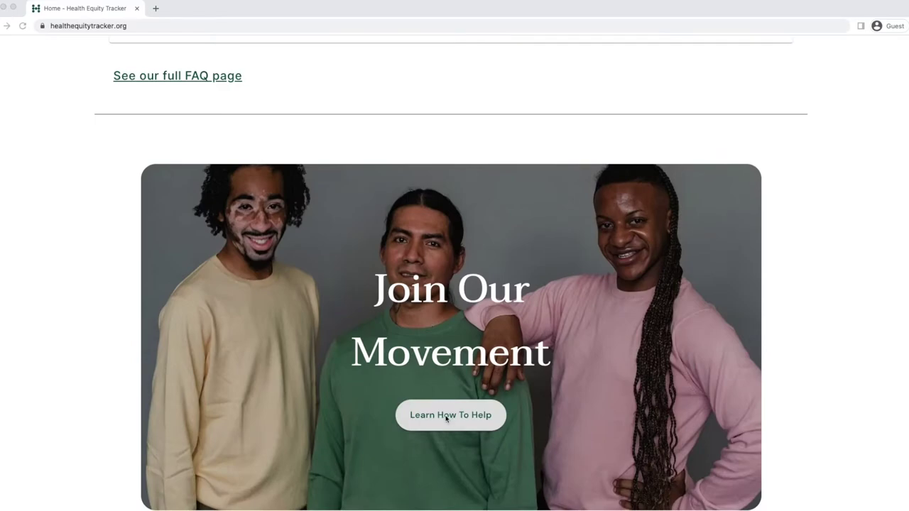
{"action": "scroll", "coordinate": [446, 419], "scroll_direction": "up", "scroll_amount": 8}
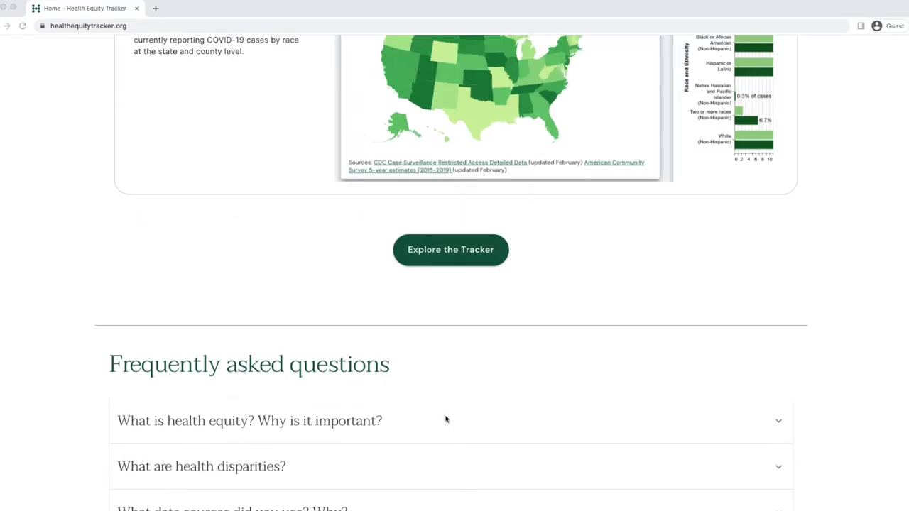
{"action": "scroll", "coordinate": [446, 419], "scroll_direction": "up", "scroll_amount": 10}
{"action": "scroll", "coordinate": [432, 409], "scroll_direction": "up", "scroll_amount": 9}
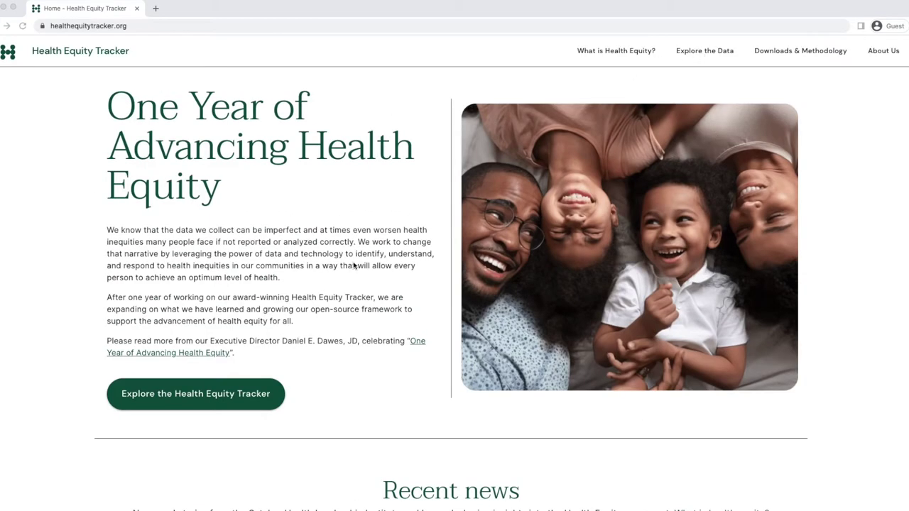
- Launch the data explorer for COVID-19 in the United States and skip the introductory tour
{"action": "left_click", "coordinate": [186, 396]}
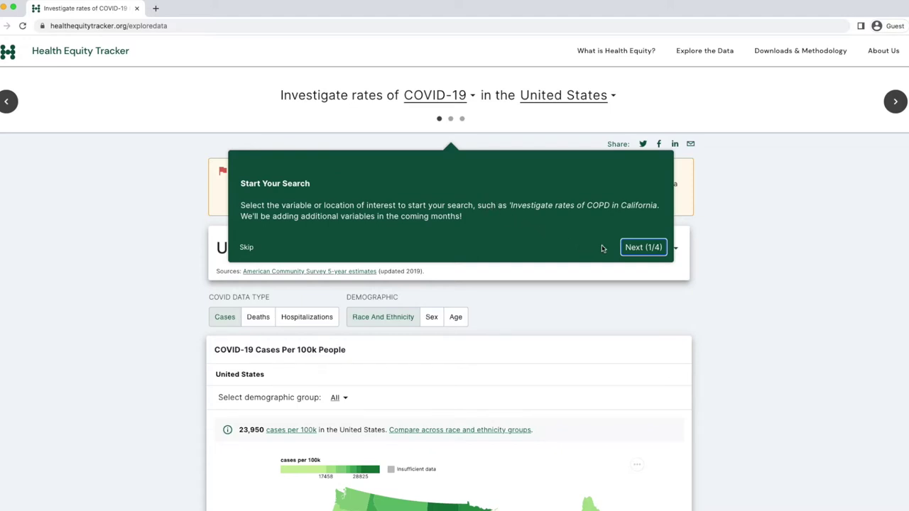
{"action": "left_click", "coordinate": [641, 248]}
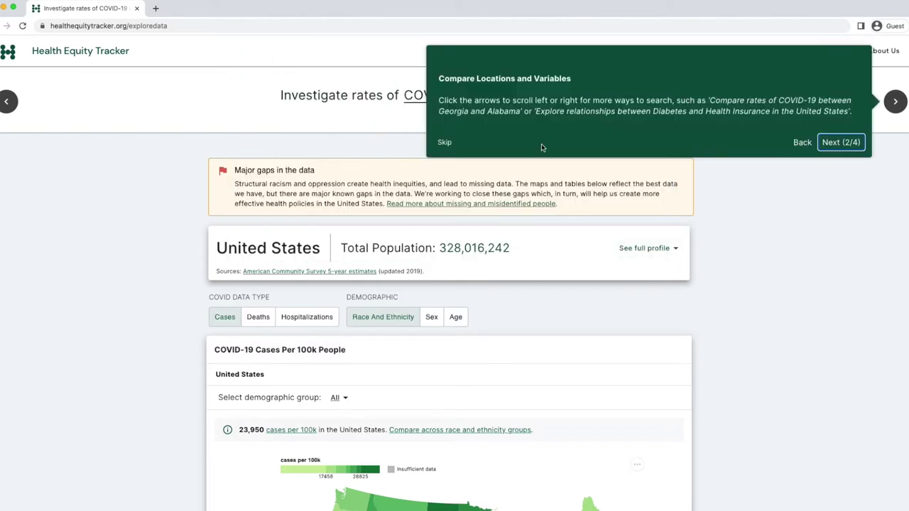
{"action": "left_click", "coordinate": [444, 144]}
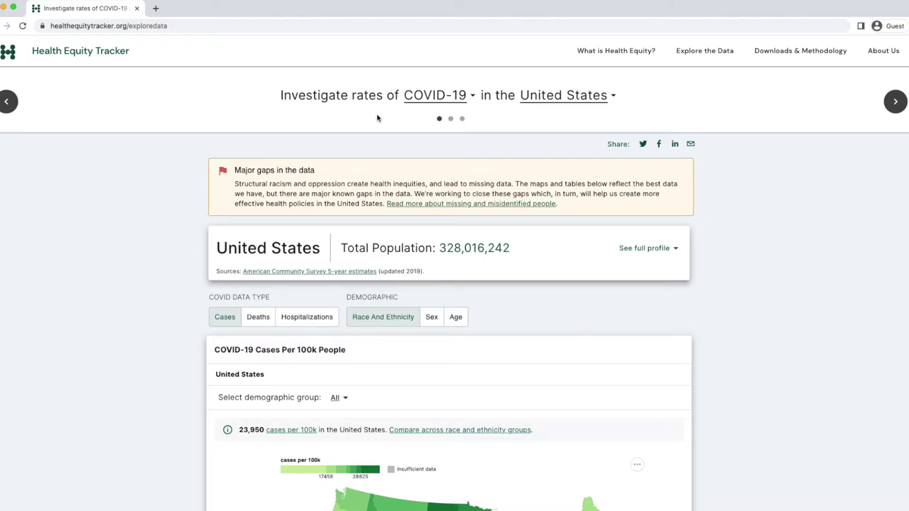
- Check the United States location list, then change the topic from COVID-19 to Incarceration
{"action": "left_click", "coordinate": [427, 98]}
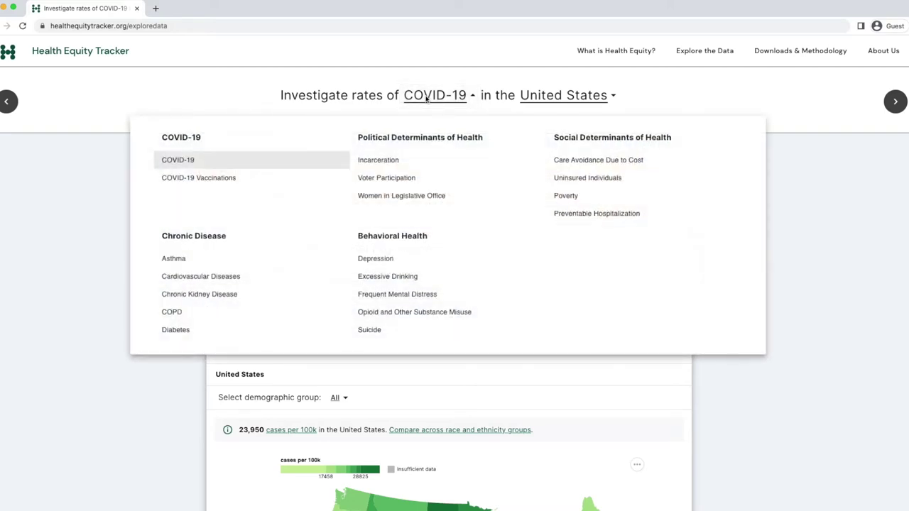
{"action": "left_click", "coordinate": [427, 100]}
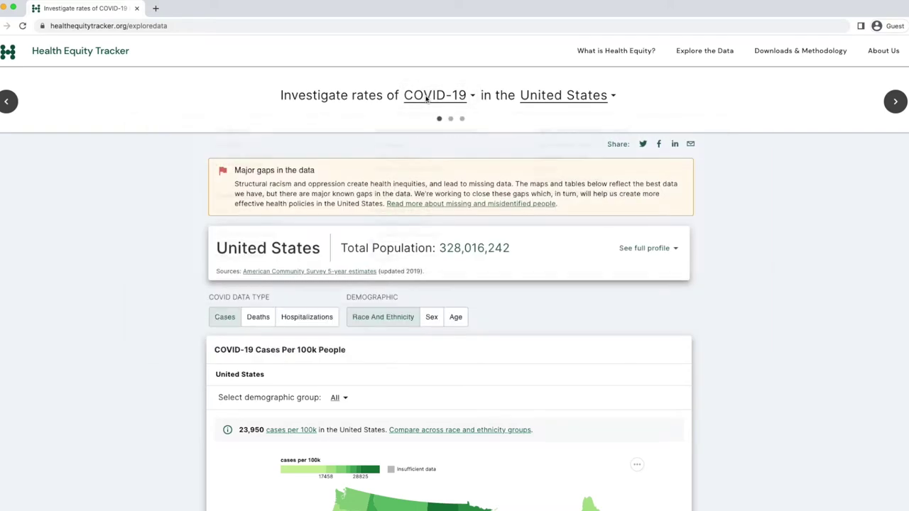
{"action": "left_click", "coordinate": [530, 100]}
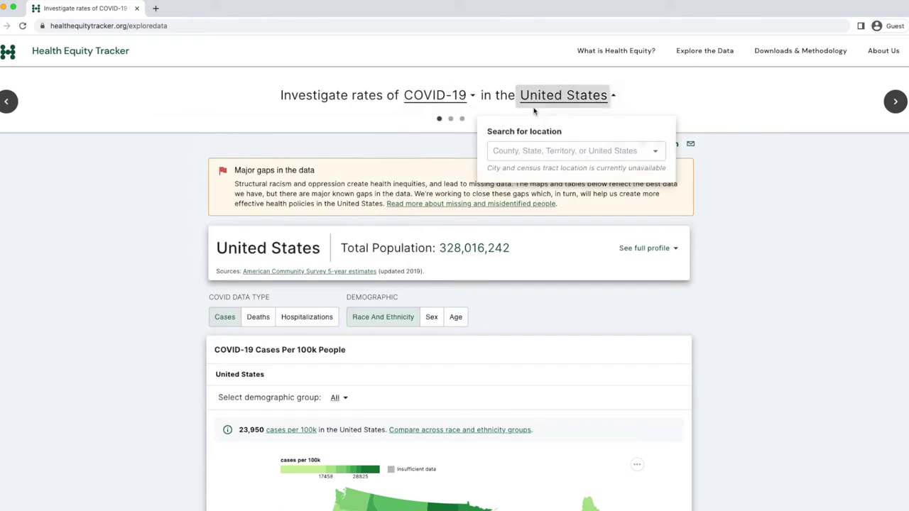
{"action": "left_click", "coordinate": [513, 152]}
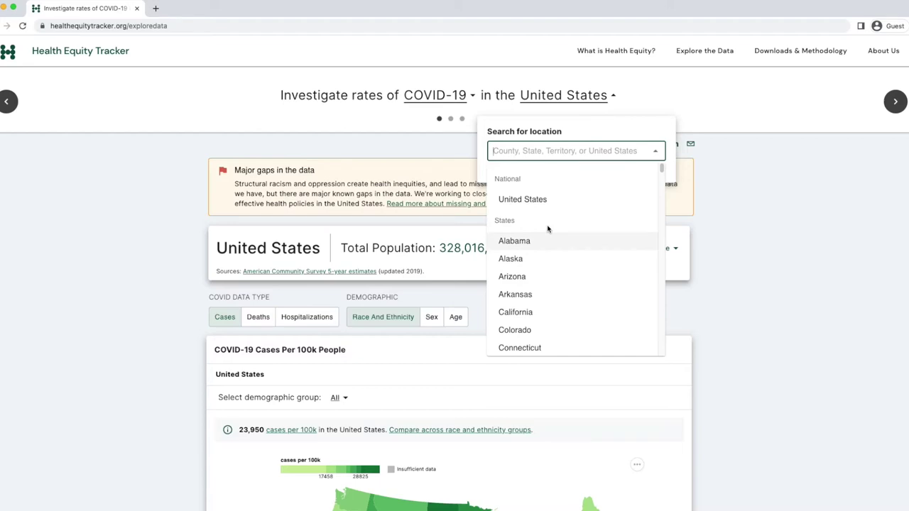
{"action": "left_click", "coordinate": [435, 95]}
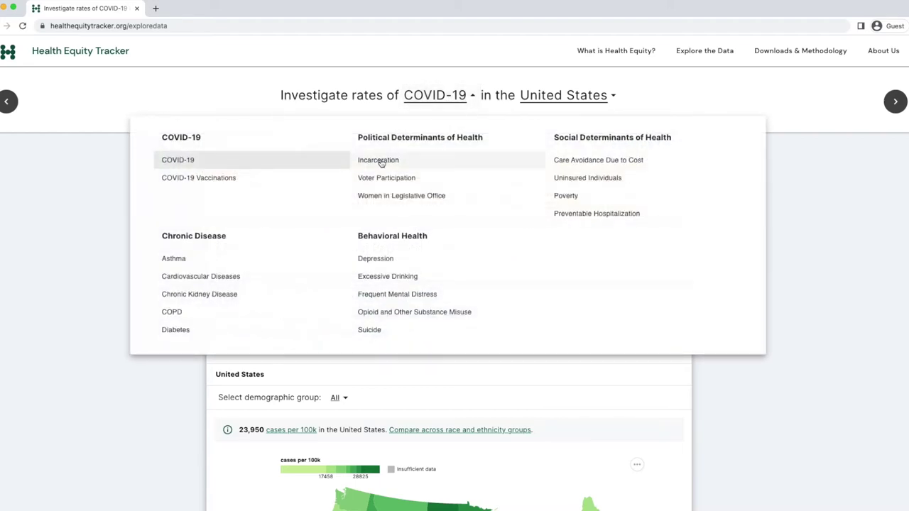
{"action": "left_click", "coordinate": [381, 163]}
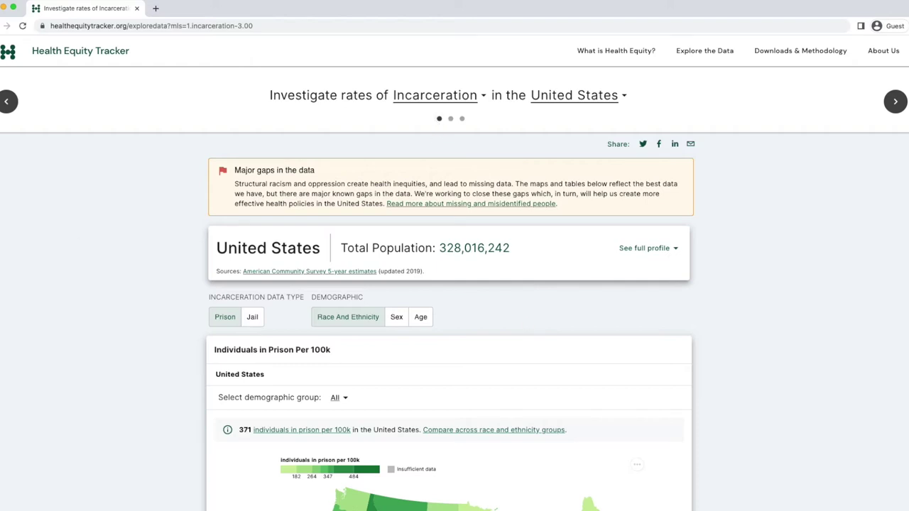
- Scroll to the state map of individuals in prison per 100k (legend 182–484)
{"action": "scroll", "coordinate": [331, 248], "scroll_direction": "down", "scroll_amount": 1}
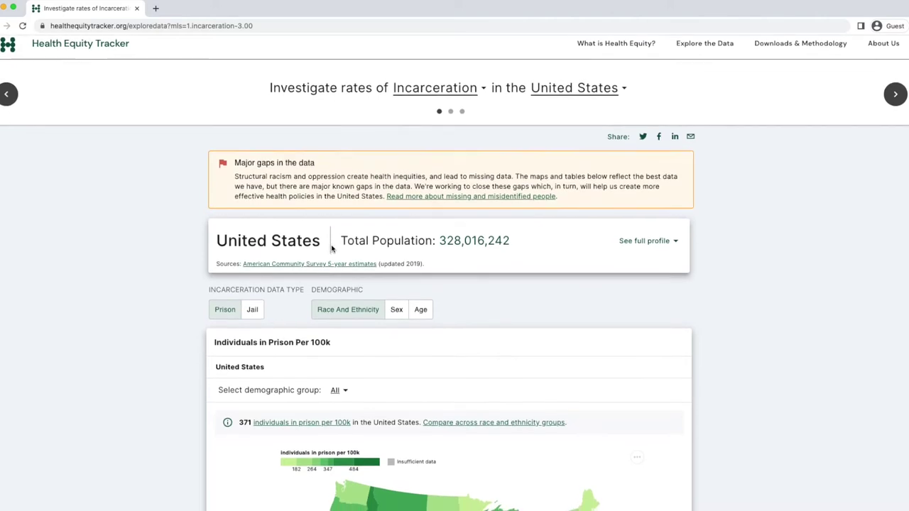
{"action": "scroll", "coordinate": [348, 250], "scroll_direction": "down", "scroll_amount": 1}
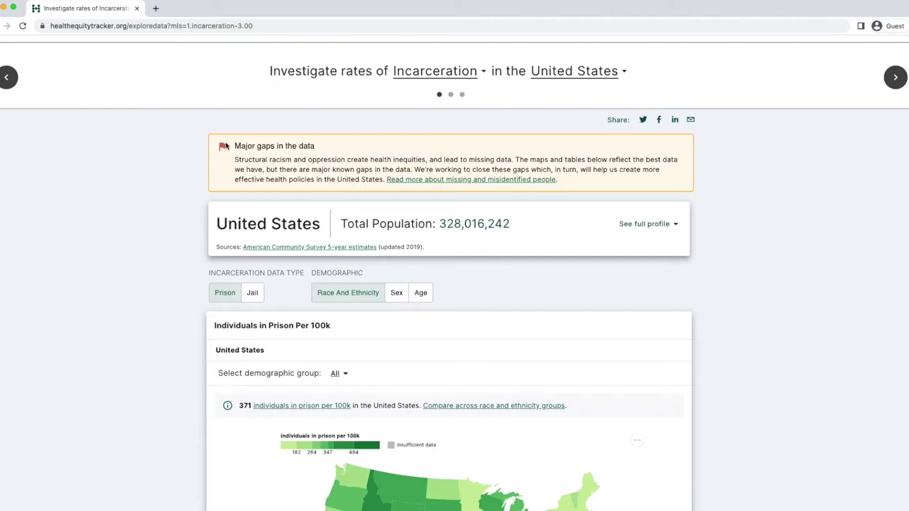
{"action": "scroll", "coordinate": [290, 280], "scroll_direction": "down", "scroll_amount": 3}
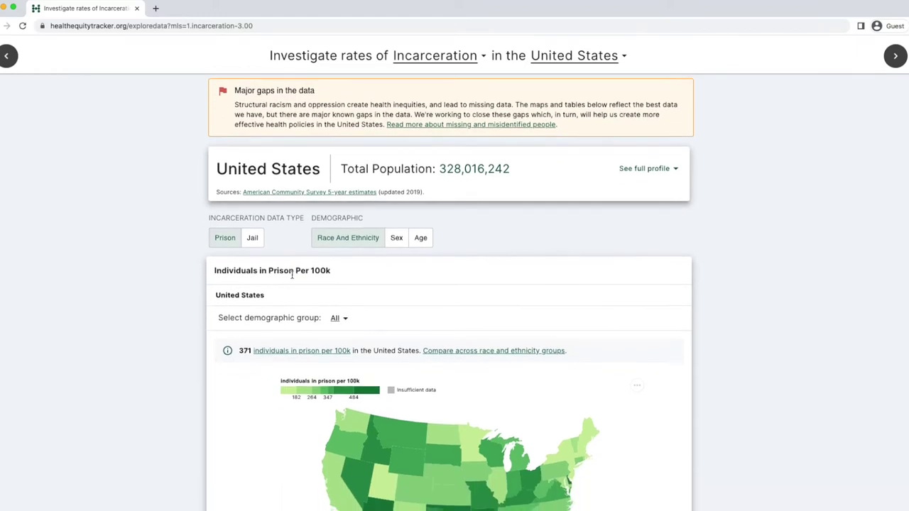
{"action": "scroll", "coordinate": [297, 274], "scroll_direction": "down", "scroll_amount": 1}
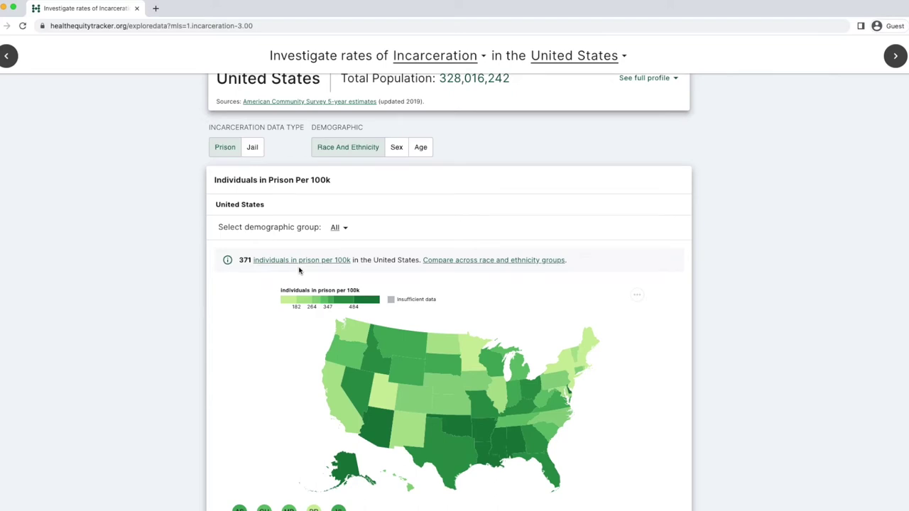
- Switch the map to jail data and try the sex and age breakdowns
{"action": "left_click", "coordinate": [255, 148]}
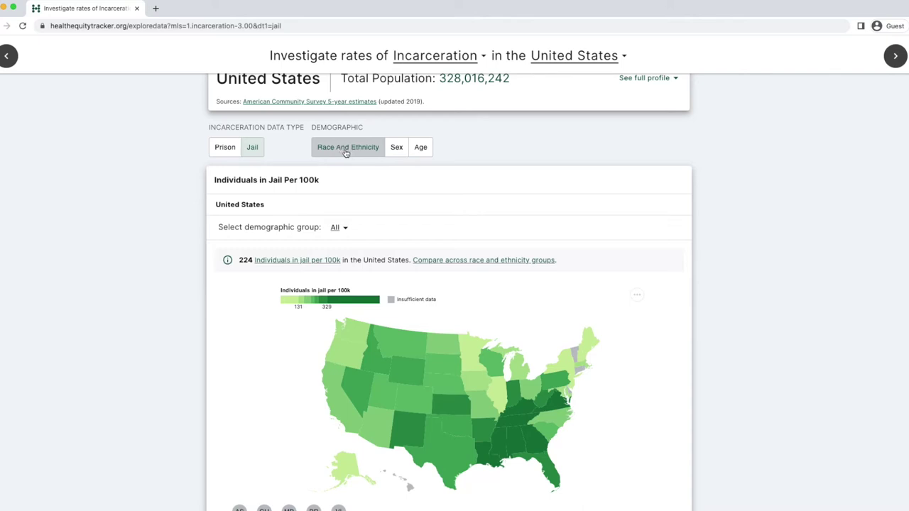
{"action": "left_click", "coordinate": [396, 149]}
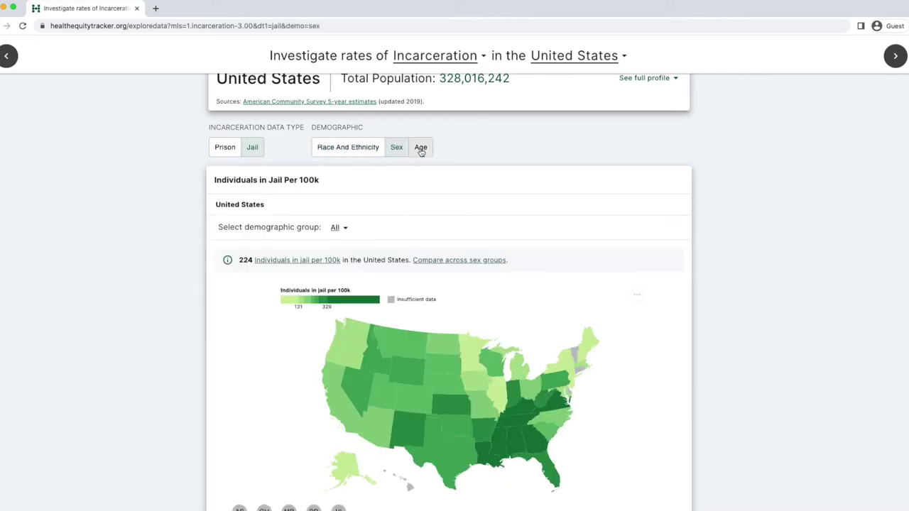
{"action": "left_click", "coordinate": [420, 149]}
- Read the jail-rate tooltips for Kansas (278 per 100k) and Louisiana on the map
{"action": "scroll", "coordinate": [459, 235], "scroll_direction": "down", "scroll_amount": 2}
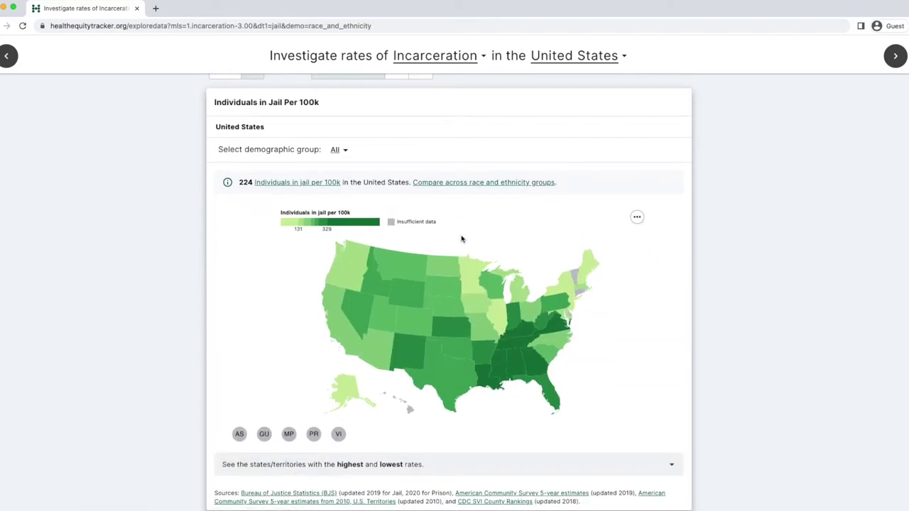
{"action": "scroll", "coordinate": [461, 239], "scroll_direction": "down", "scroll_amount": 1}
{"action": "mouse_move", "coordinate": [456, 317]}
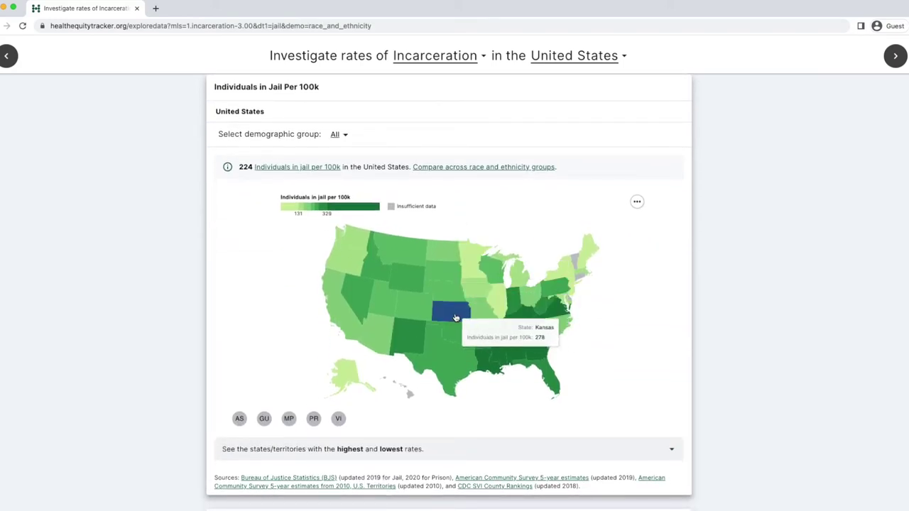
{"action": "mouse_move", "coordinate": [482, 357]}
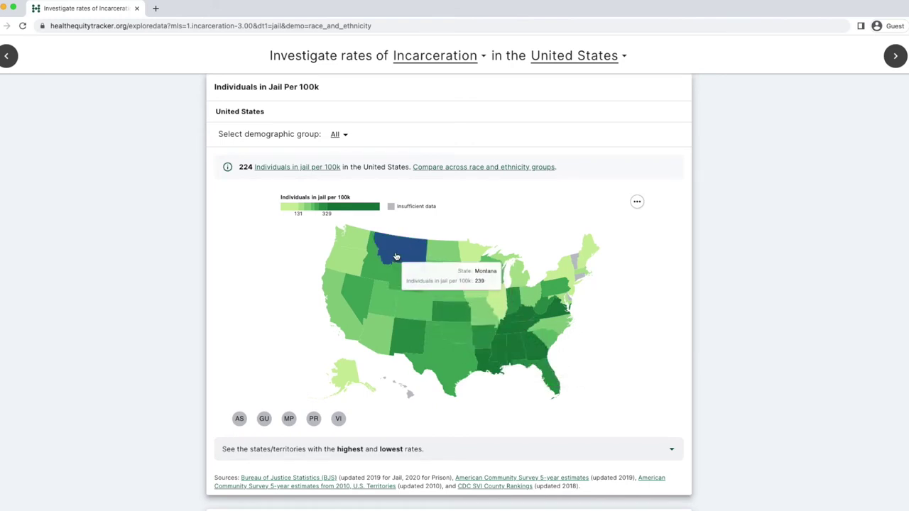
- Show Asian (Non-Hispanic) jail rates (25 per 100k) and review the five highest and lowest states
{"action": "left_click", "coordinate": [340, 135]}
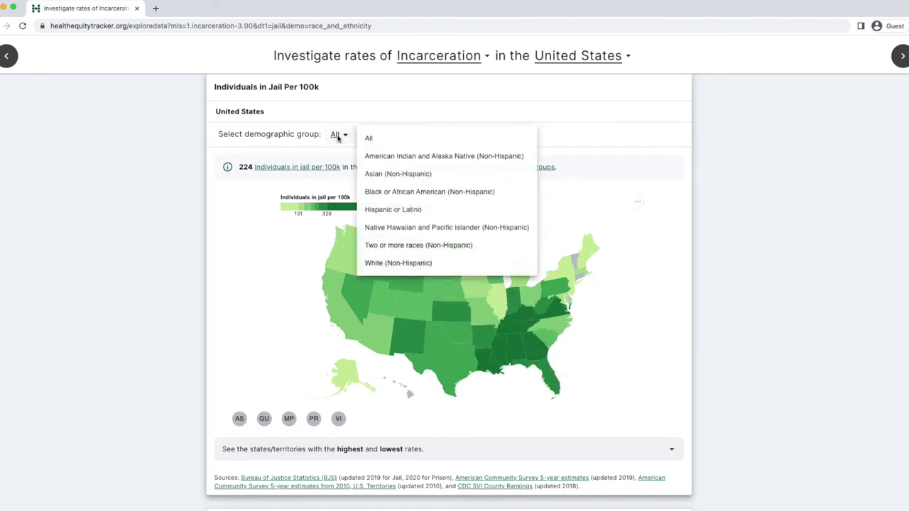
{"action": "left_click", "coordinate": [402, 174]}
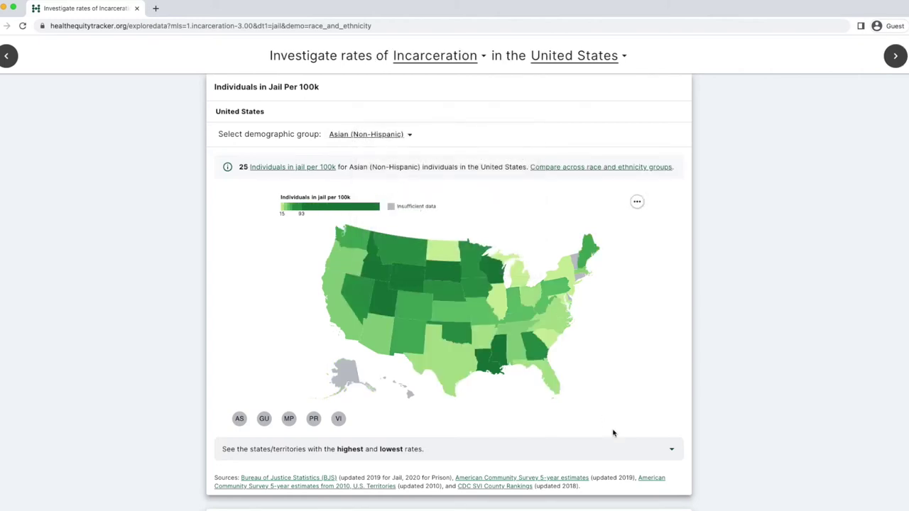
{"action": "left_click", "coordinate": [671, 450]}
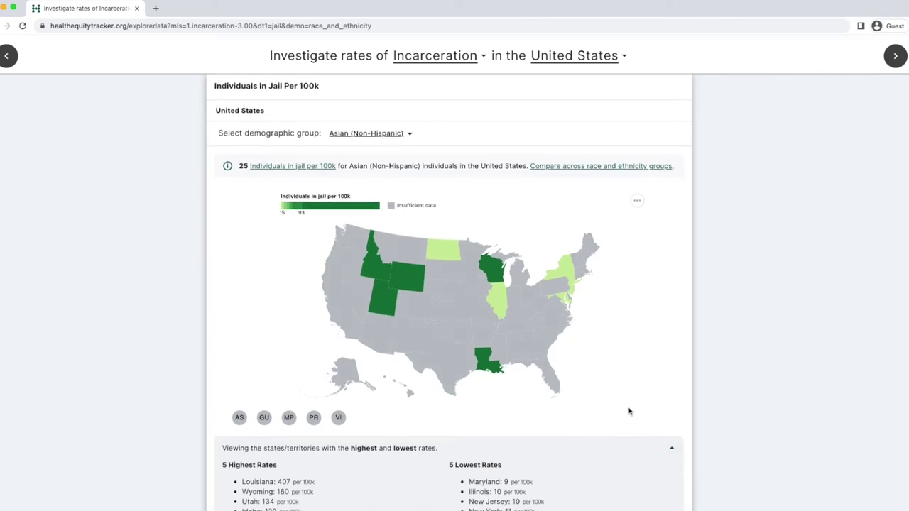
{"action": "scroll", "coordinate": [629, 411], "scroll_direction": "down", "scroll_amount": 2}
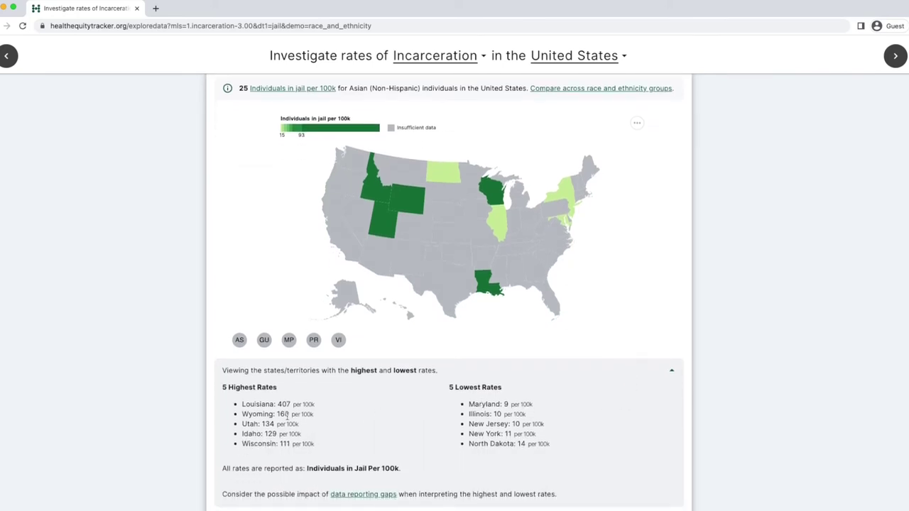
{"action": "left_click", "coordinate": [510, 370]}
{"action": "scroll", "coordinate": [522, 337], "scroll_direction": "down", "scroll_amount": 4}
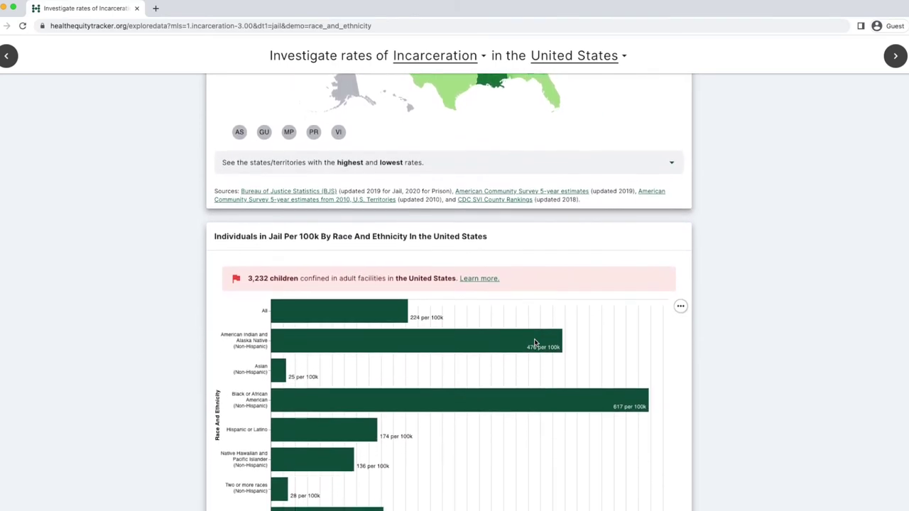
- Scroll to the jail-by-race table showing Black (Non-Hispanic) at 617 per 100k
{"action": "scroll", "coordinate": [535, 343], "scroll_direction": "down", "scroll_amount": 5}
{"action": "scroll", "coordinate": [536, 344], "scroll_direction": "up", "scroll_amount": 2}
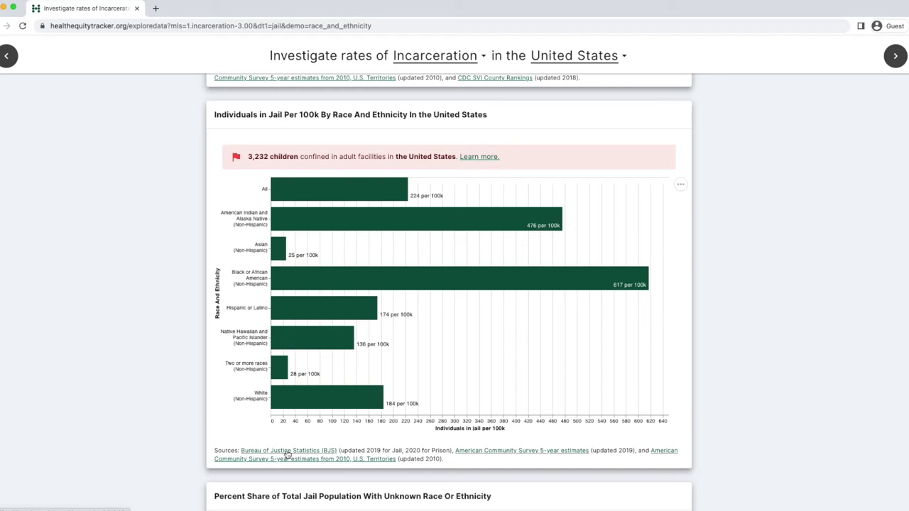
{"action": "scroll", "coordinate": [311, 428], "scroll_direction": "down", "scroll_amount": 1}
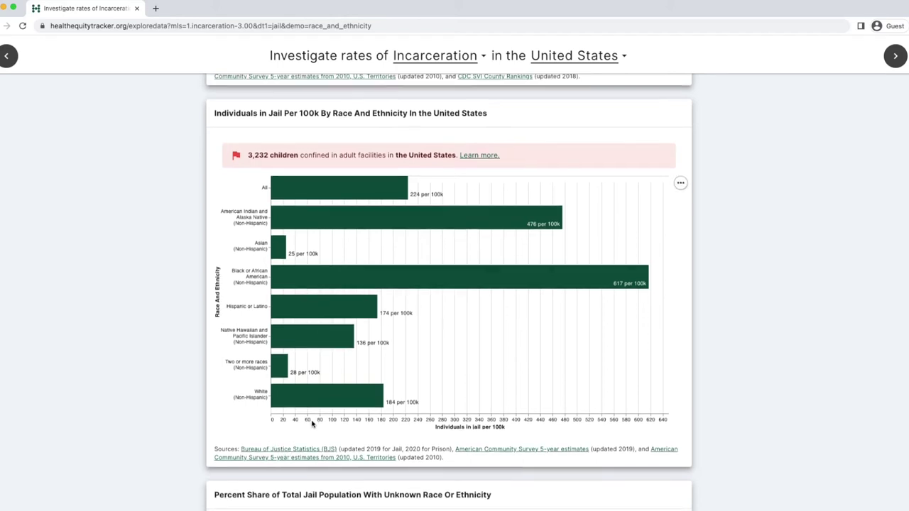
{"action": "scroll", "coordinate": [330, 408], "scroll_direction": "down", "scroll_amount": 3}
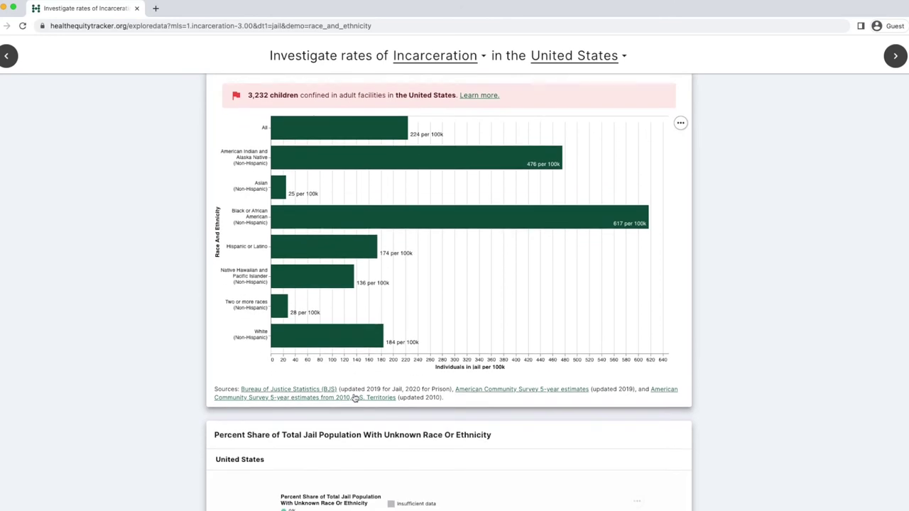
{"action": "scroll", "coordinate": [363, 390], "scroll_direction": "down", "scroll_amount": 3}
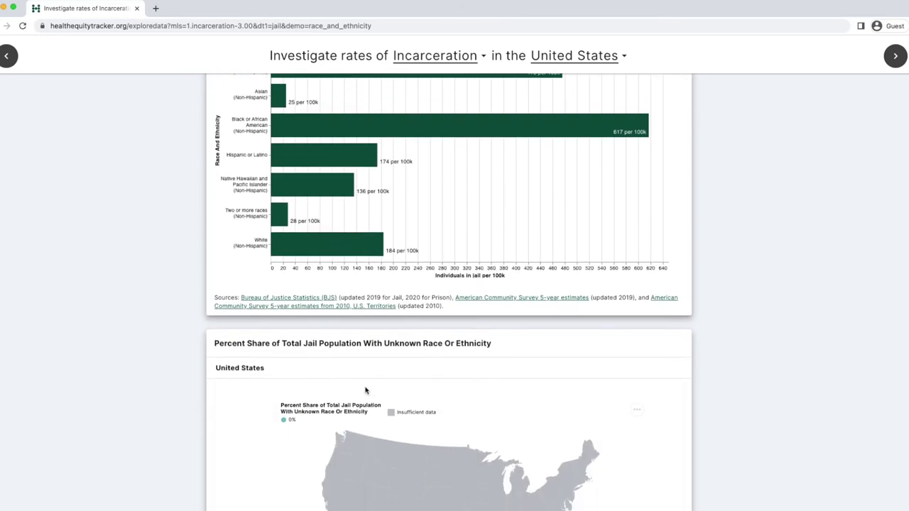
{"action": "scroll", "coordinate": [367, 390], "scroll_direction": "down", "scroll_amount": 10}
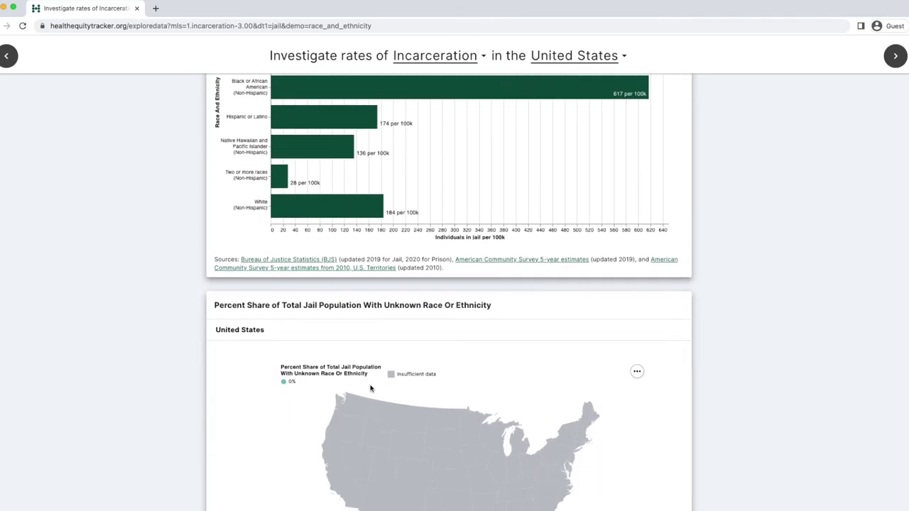
{"action": "scroll", "coordinate": [374, 387], "scroll_direction": "down", "scroll_amount": 8}
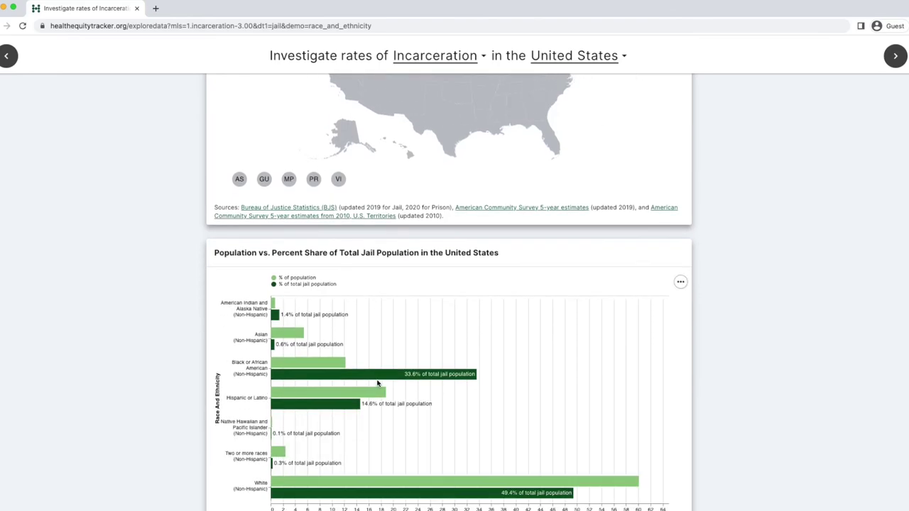
{"action": "scroll", "coordinate": [382, 385], "scroll_direction": "down", "scroll_amount": 20}
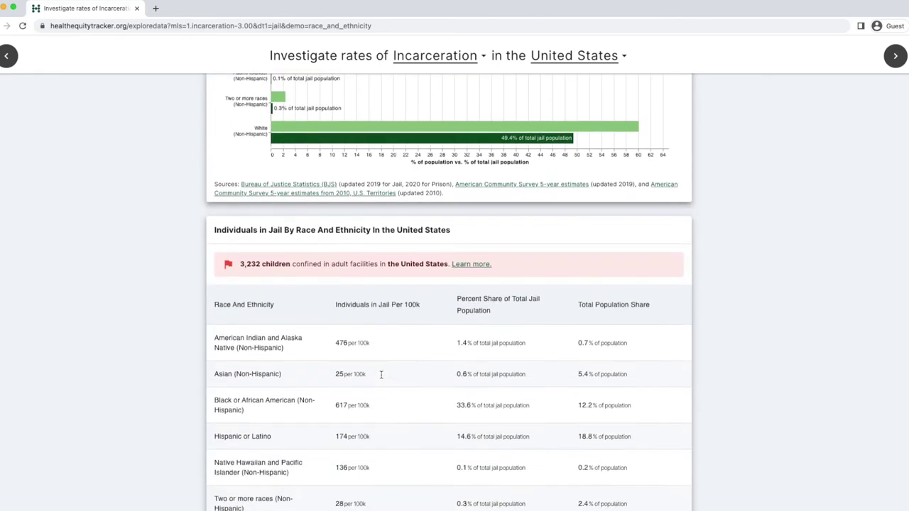
- Read through the Definitions and What Data Are Missing sections
{"action": "scroll", "coordinate": [382, 375], "scroll_direction": "down", "scroll_amount": 10}
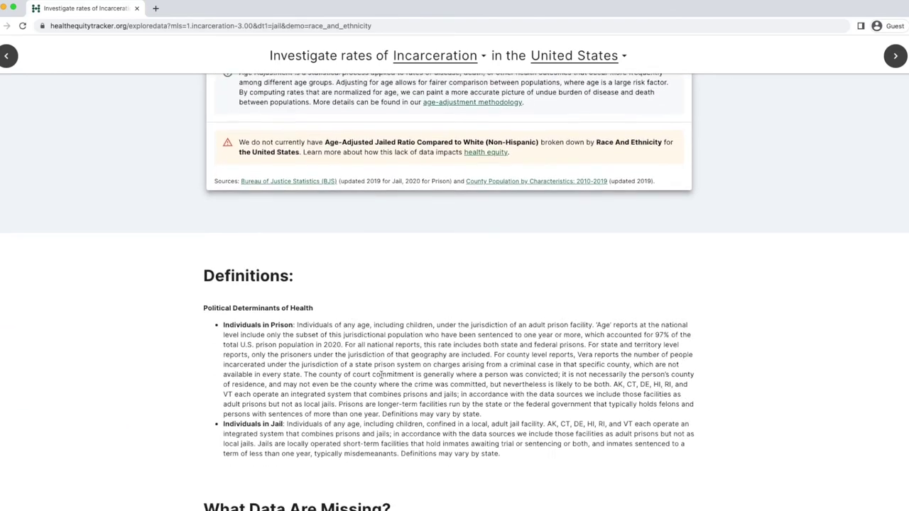
{"action": "scroll", "coordinate": [380, 375], "scroll_direction": "down", "scroll_amount": 6}
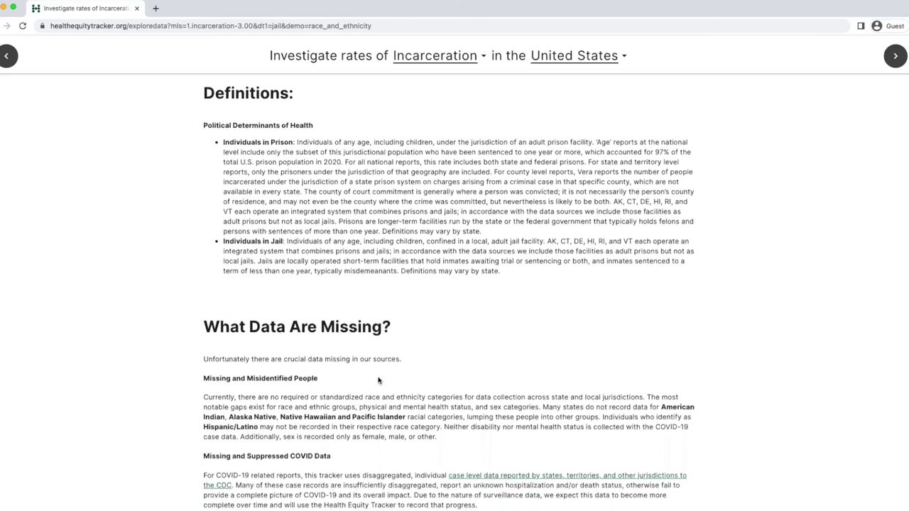
{"action": "scroll", "coordinate": [378, 381], "scroll_direction": "down", "scroll_amount": 3}
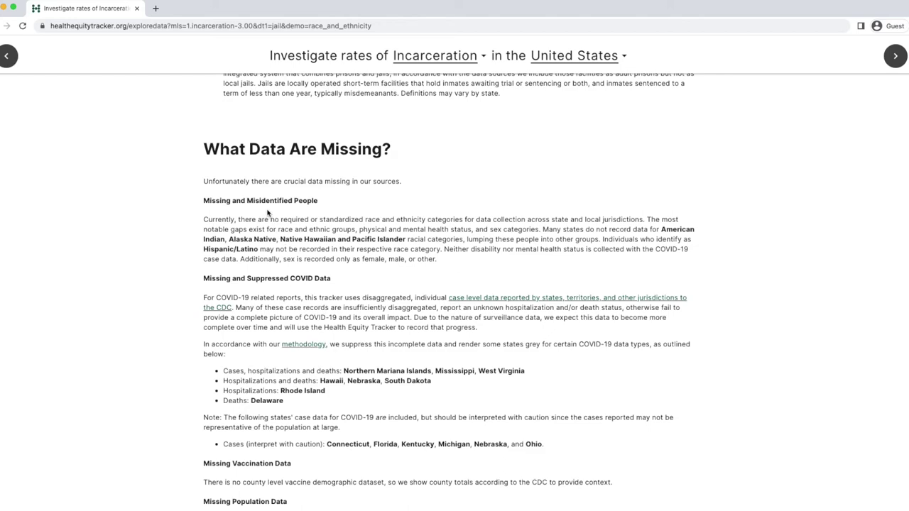
- Go to the Downloads & Methodology page and open its Methodology section
{"action": "scroll", "coordinate": [269, 211], "scroll_direction": "up", "scroll_amount": 20}
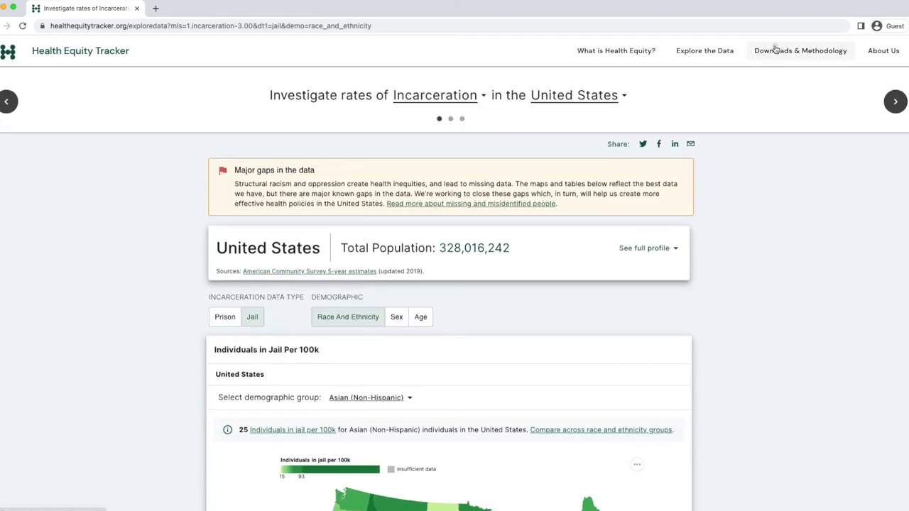
{"action": "left_click", "coordinate": [776, 50]}
{"action": "left_click", "coordinate": [444, 99]}
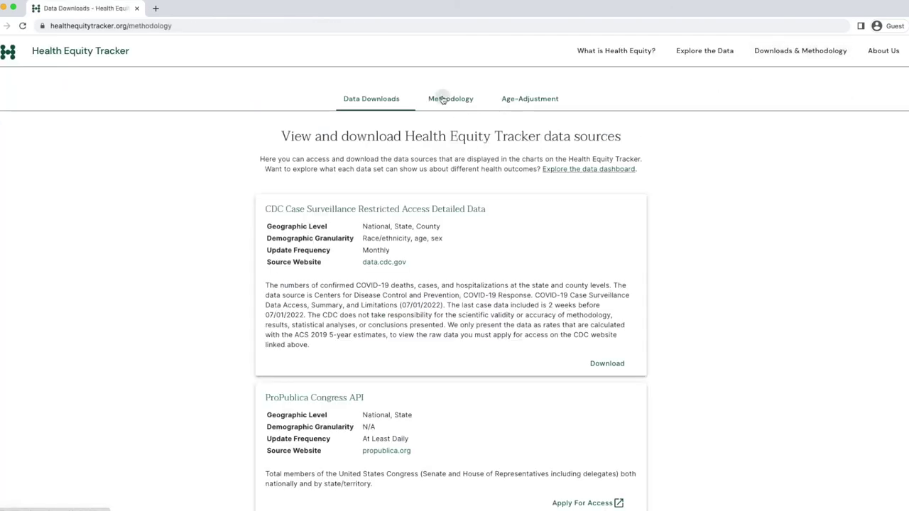